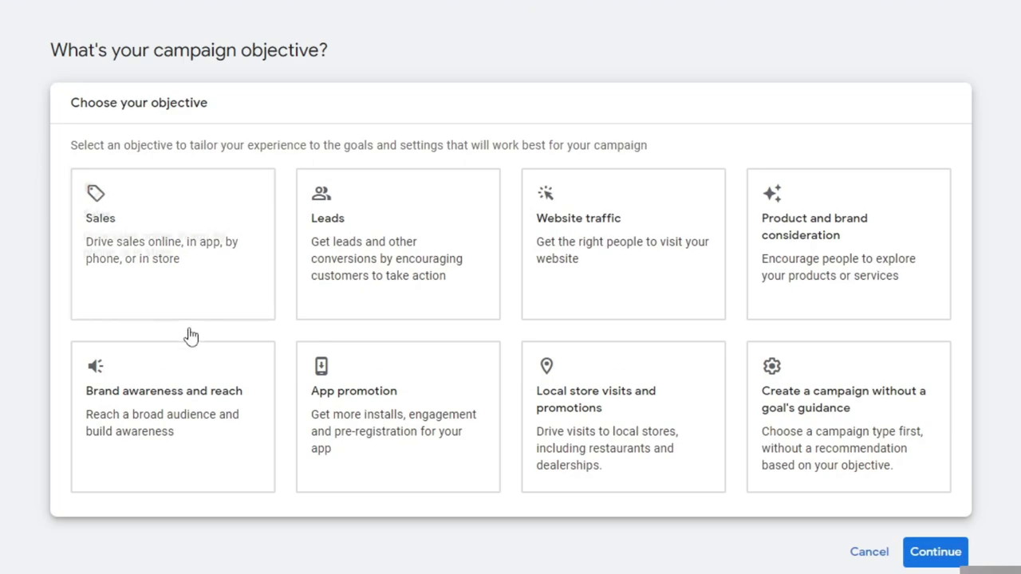
# Step: Start a campaign without a goal's guidance and choose Search as the campaign type
pyautogui.click(401, 268)
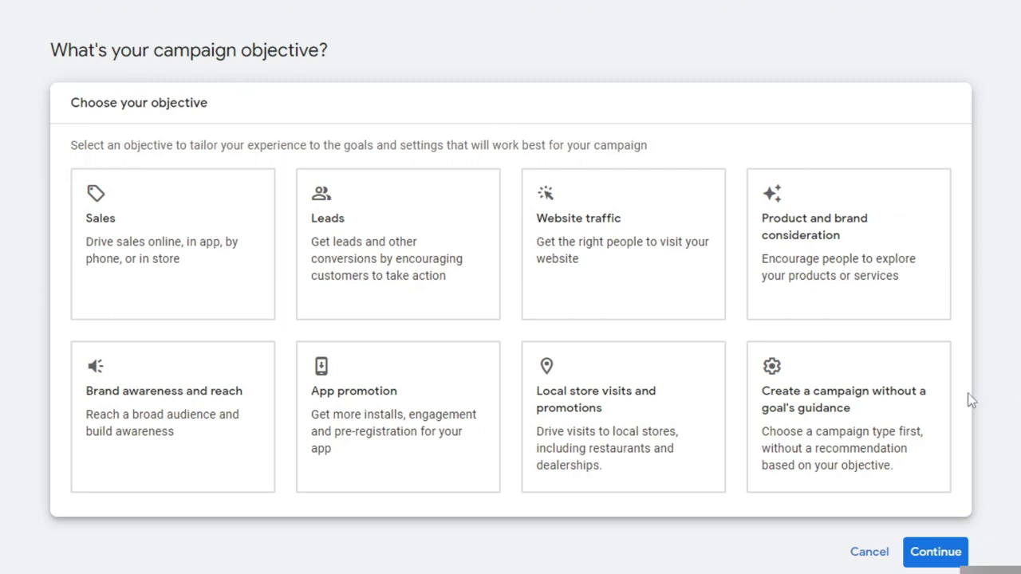
pyautogui.click(834, 407)
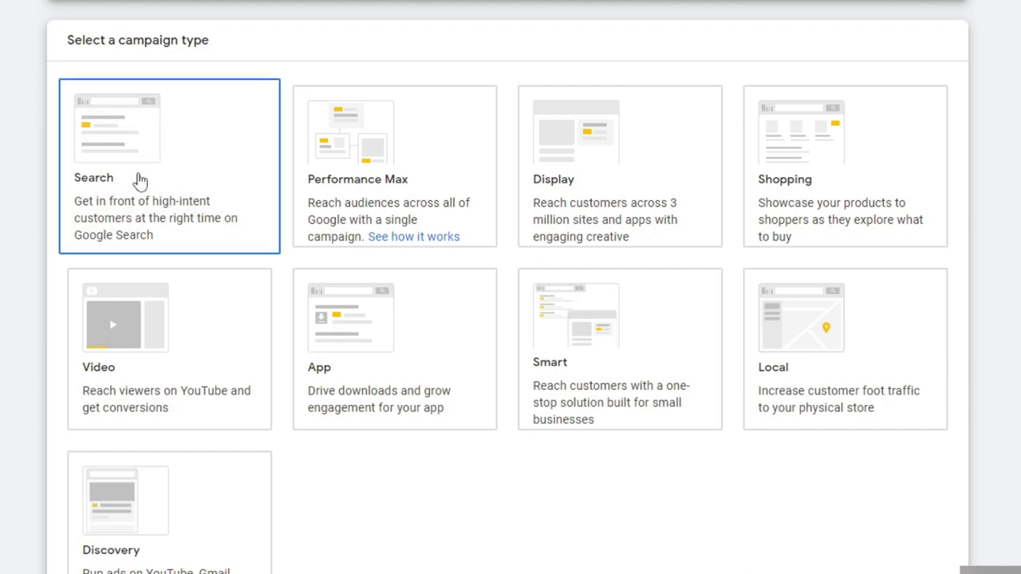
pyautogui.scroll(-3, 140, 180)
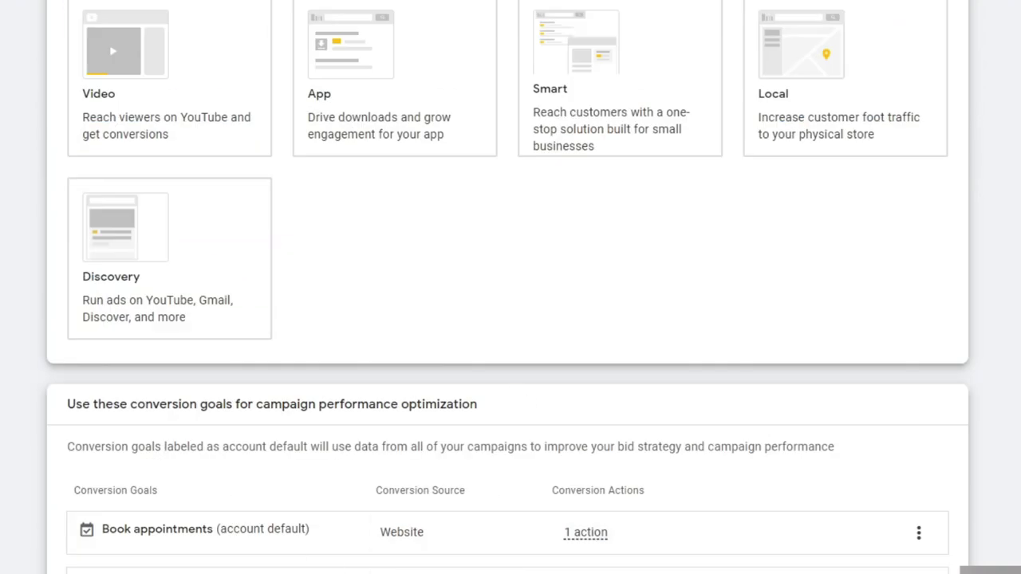
pyautogui.scroll(-4, 510, 287)
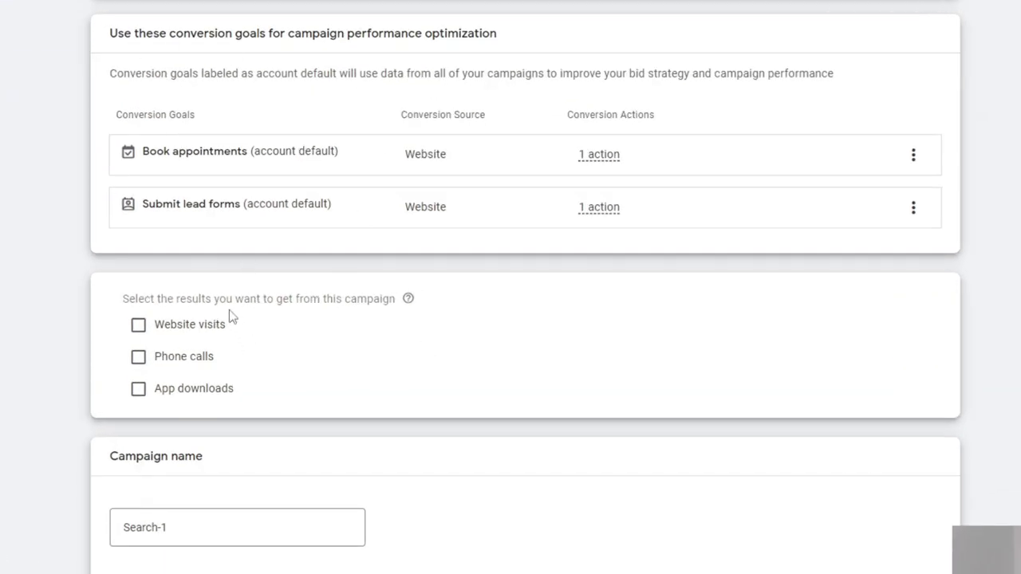
pyautogui.moveTo(125, 298); pyautogui.dragTo(398, 308)
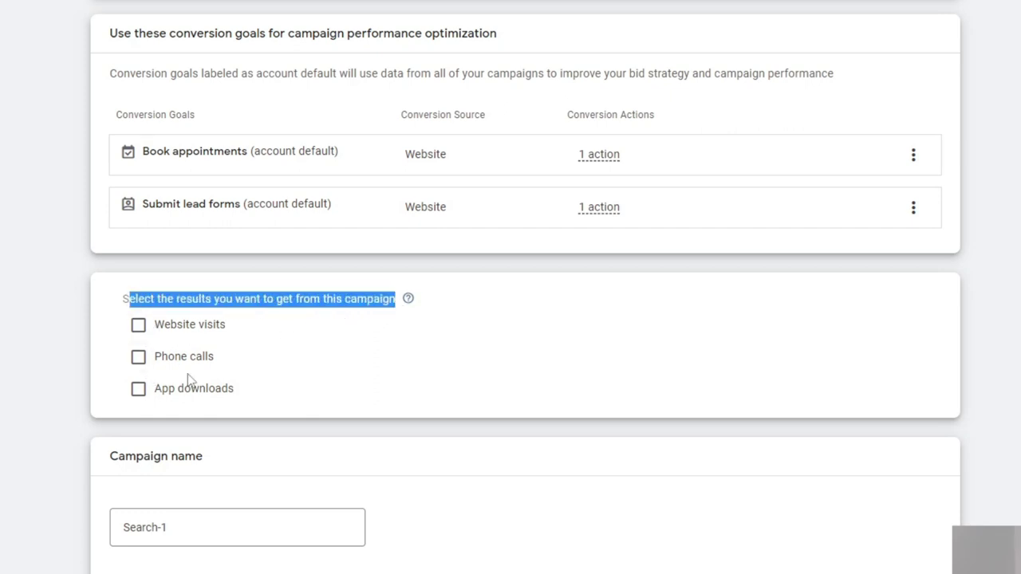
pyautogui.click(138, 326)
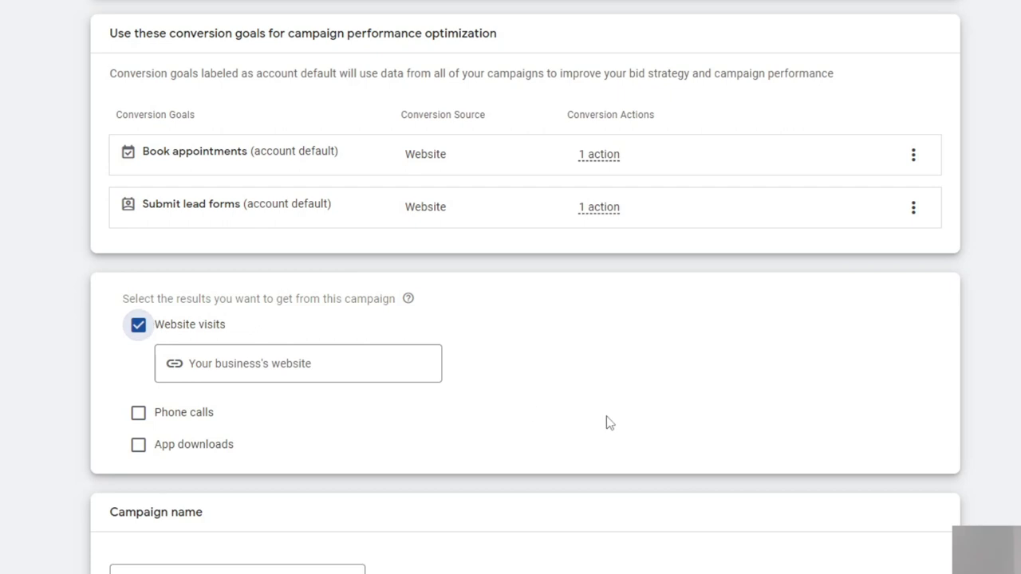
pyautogui.click(276, 363)
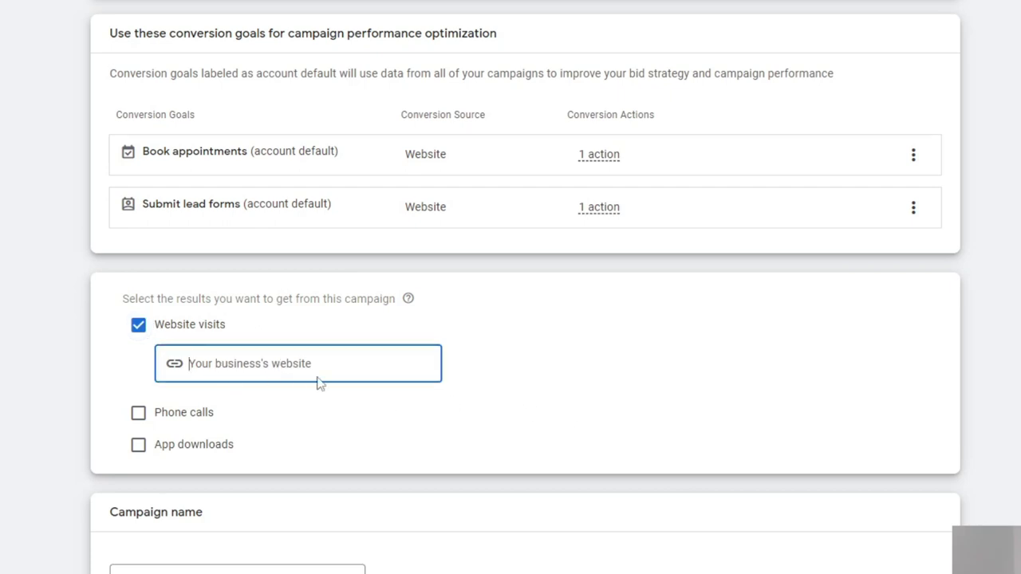
pyautogui.write('h')
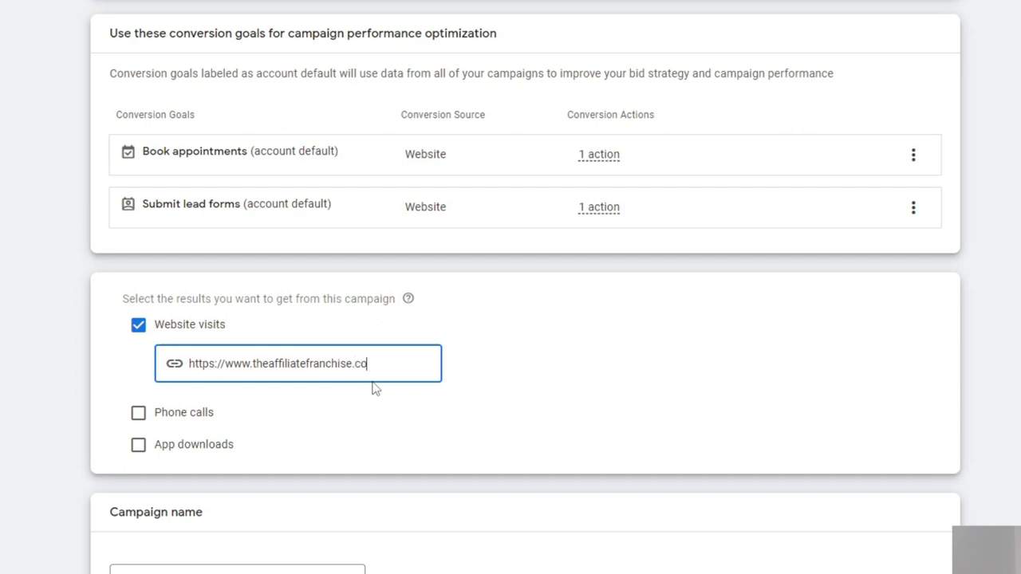
pyautogui.click(240, 569)
pyautogui.click(449, 528)
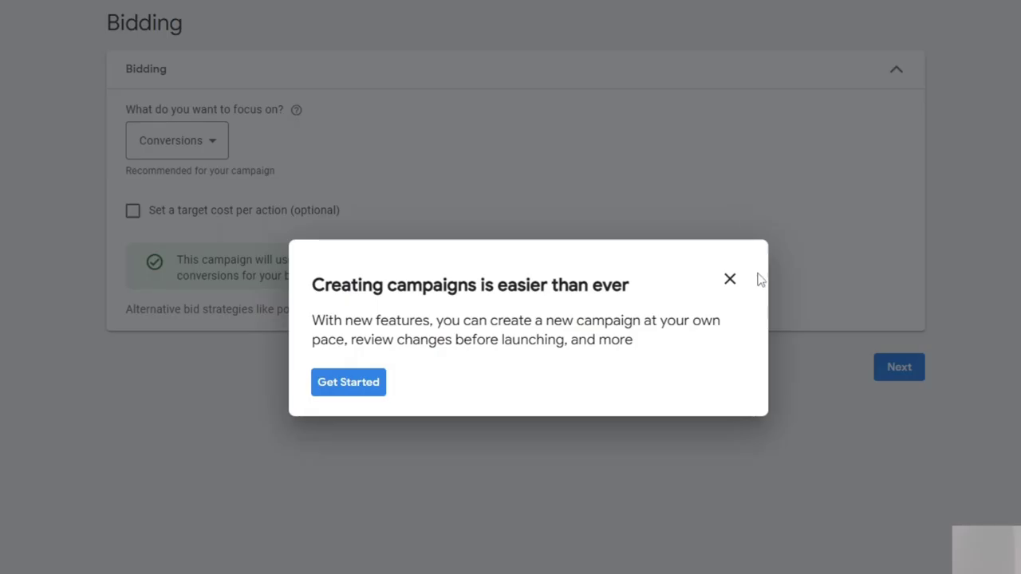
# Step: Dismiss the campaign creation guide and choose Conversions as the bidding focus
pyautogui.click(730, 281)
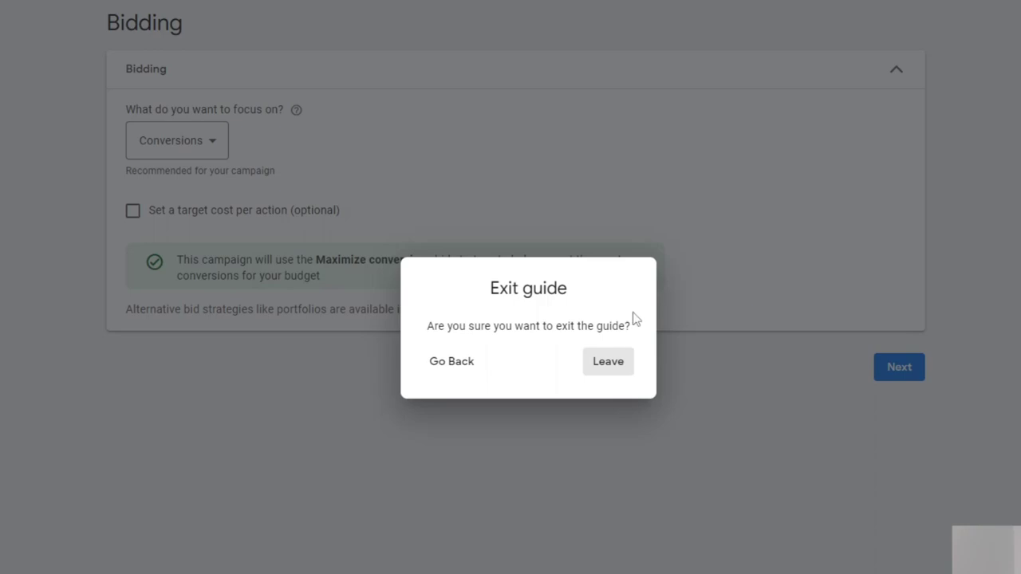
pyautogui.click(451, 361)
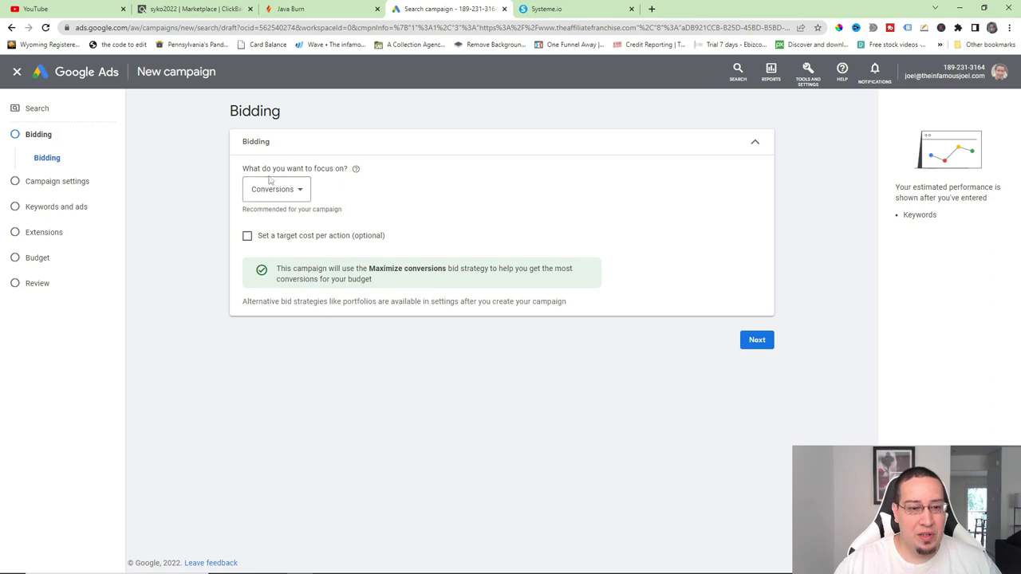
pyautogui.doubleClick(301, 193)
pyautogui.click(303, 192)
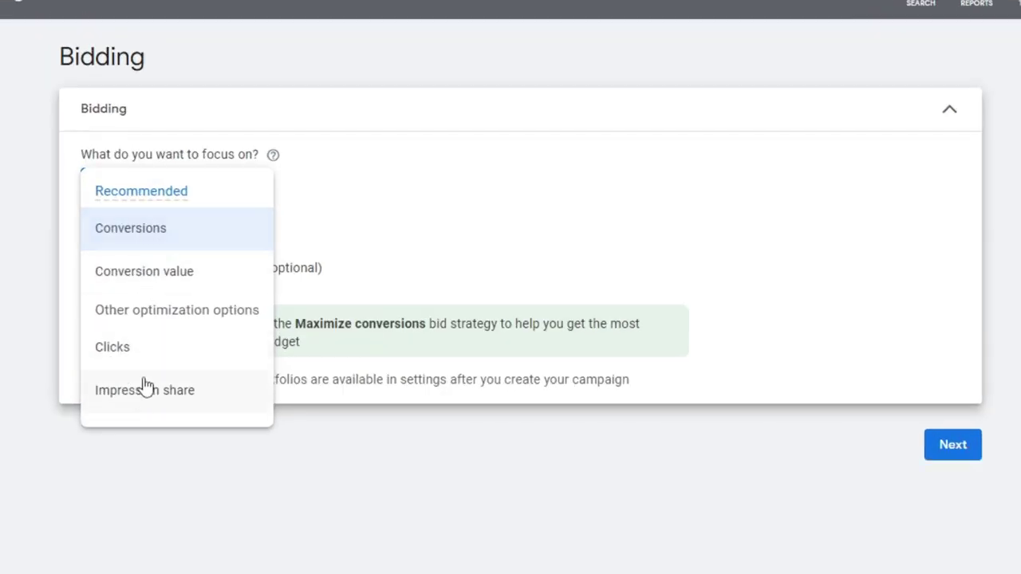
pyautogui.click(149, 231)
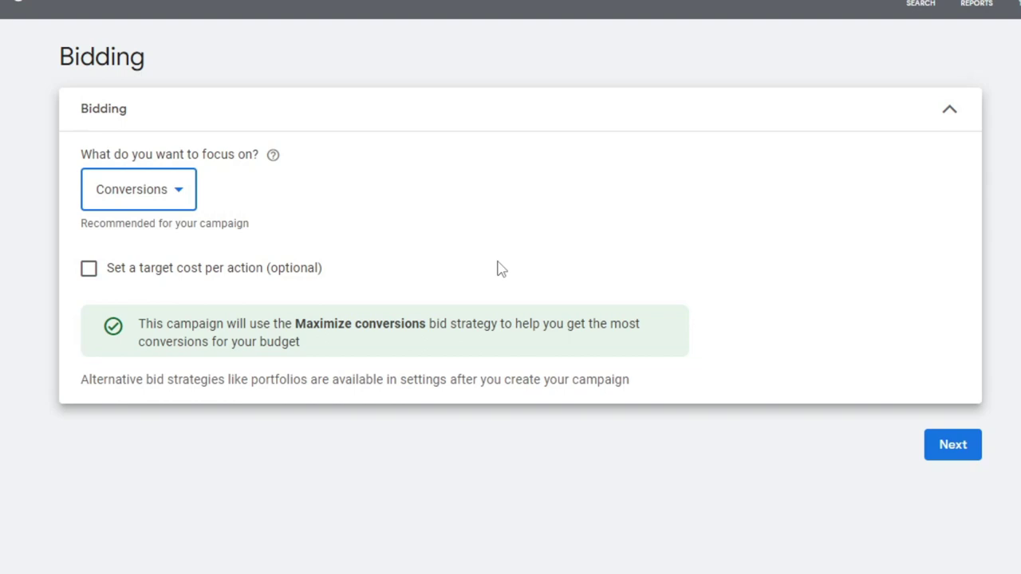
# Step: Continue to the campaign settings and exclude the Google Display Network, keeping Google search partners included
pyautogui.click(928, 447)
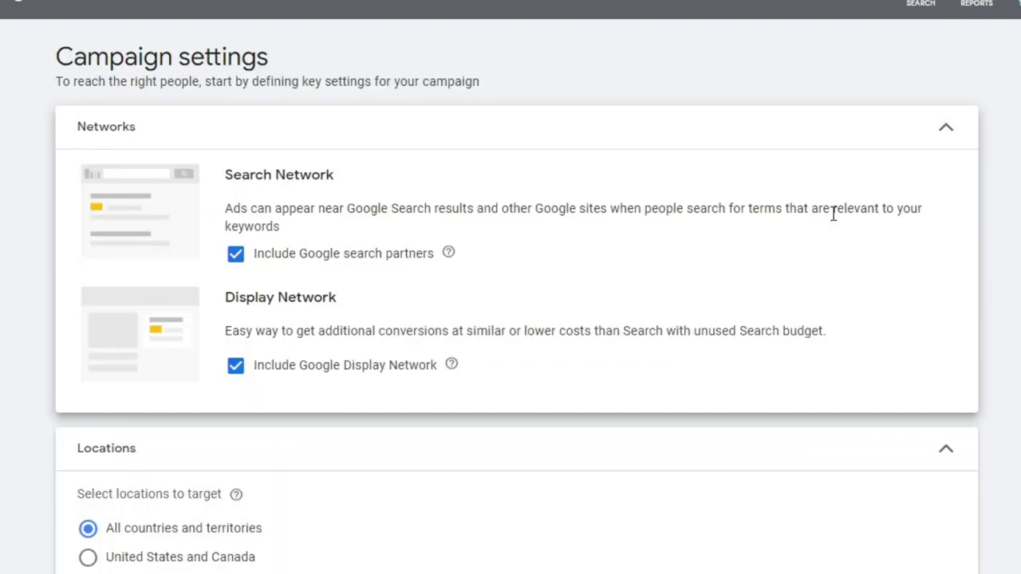
pyautogui.scroll(-1, 510, 319)
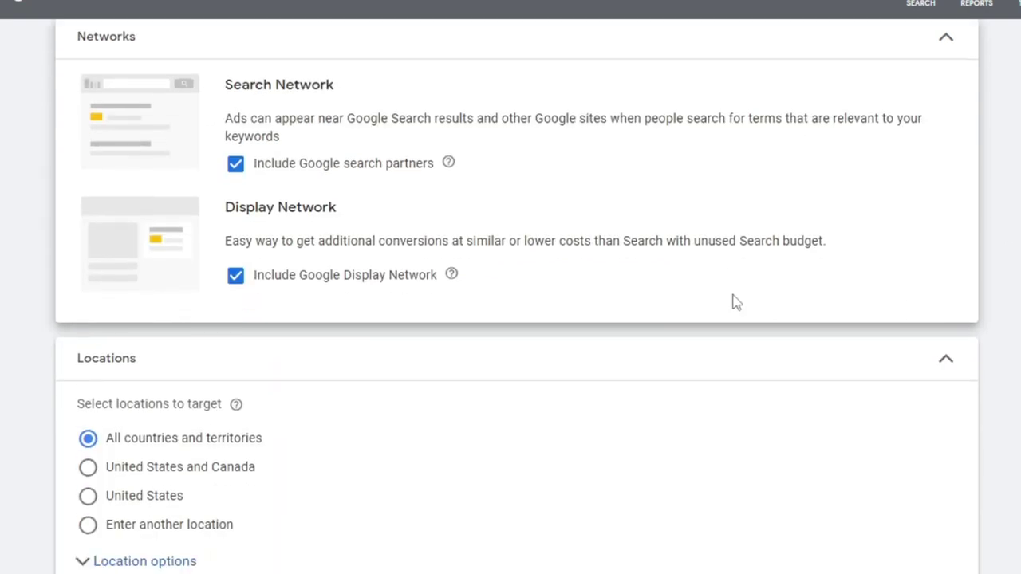
pyautogui.scroll(1, 736, 301)
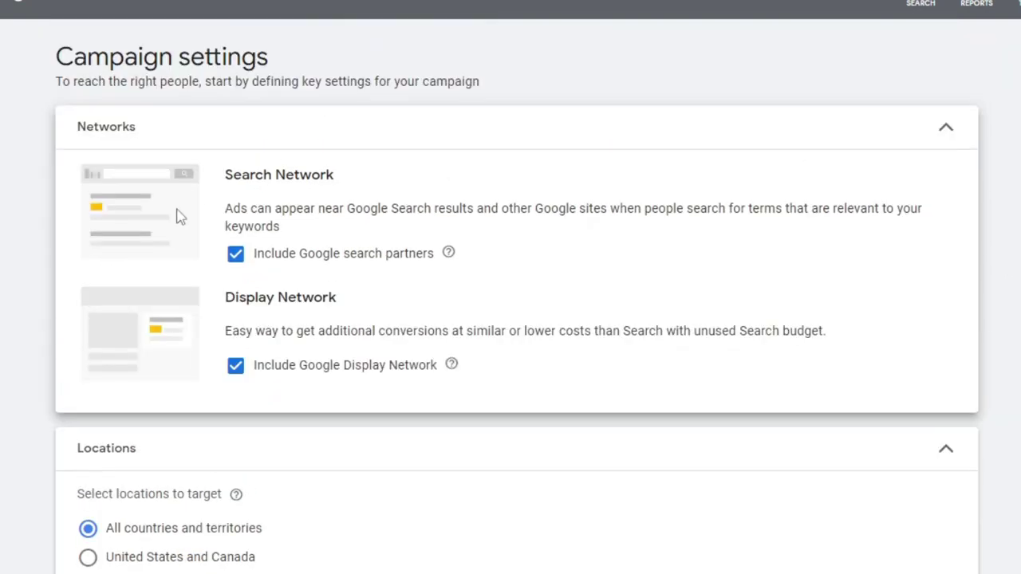
pyautogui.click(236, 366)
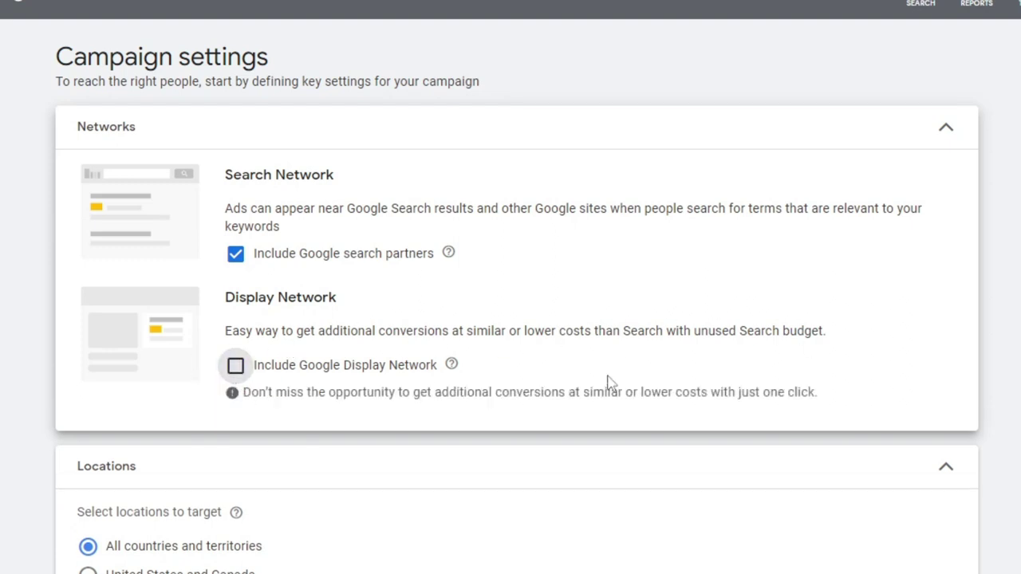
pyautogui.scroll(-2, 715, 419)
pyautogui.scroll(2, 716, 419)
# Step: Set the campaign's target locations to United States and Canada
pyautogui.scroll(-4, 716, 420)
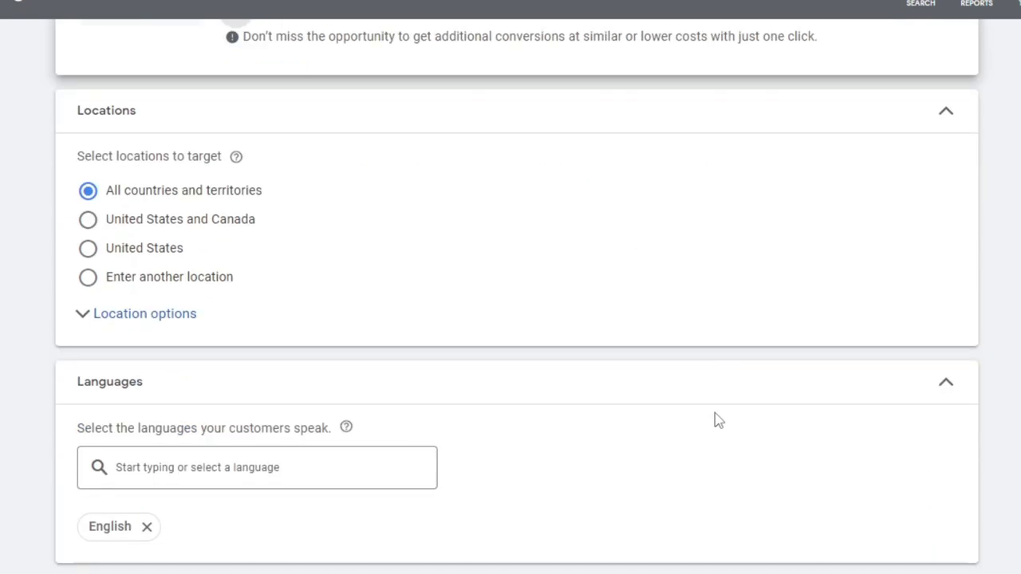
pyautogui.scroll(3, 715, 420)
pyautogui.scroll(-2, 469, 439)
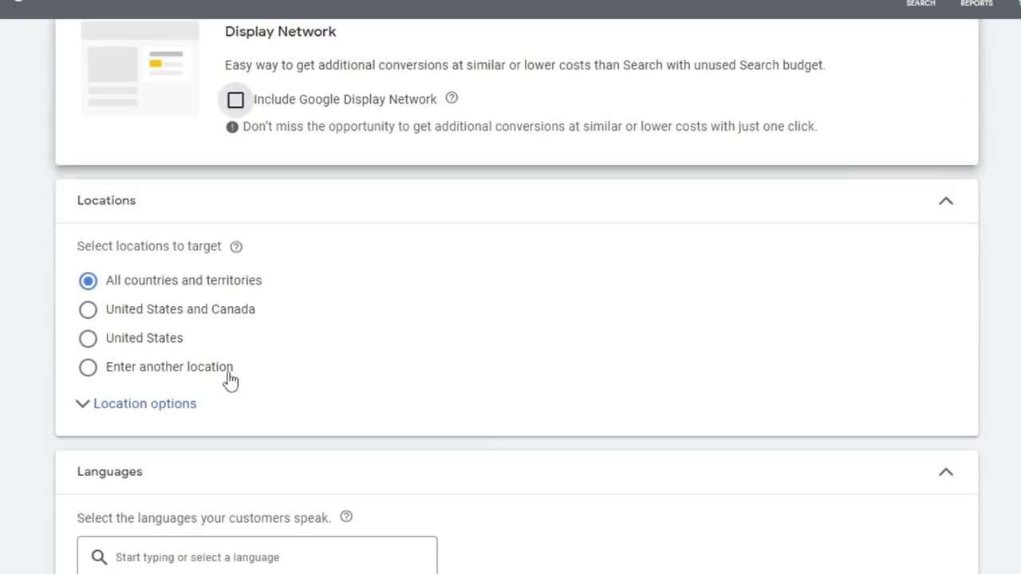
pyautogui.scroll(3, 231, 381)
pyautogui.scroll(-3, 566, 433)
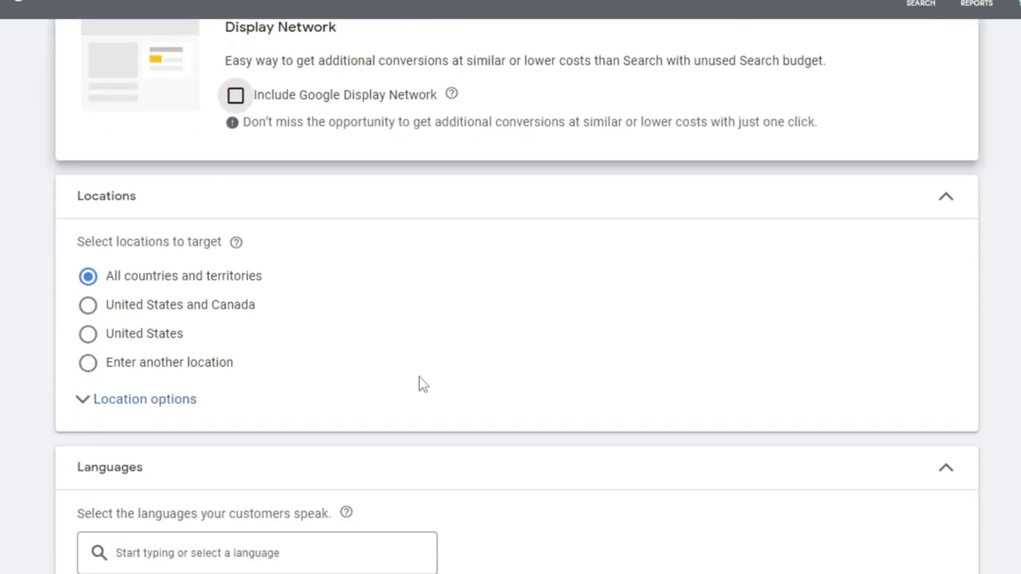
pyautogui.scroll(-1, 444, 363)
pyautogui.scroll(1, 413, 346)
pyautogui.moveTo(82, 264); pyautogui.dragTo(251, 260)
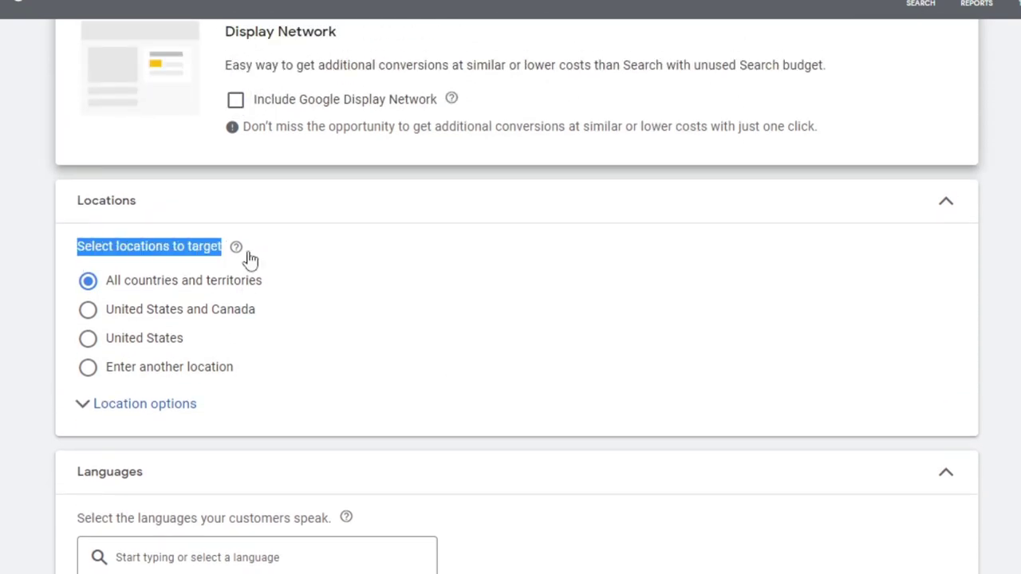
pyautogui.click(99, 249)
pyautogui.scroll(-1, 421, 367)
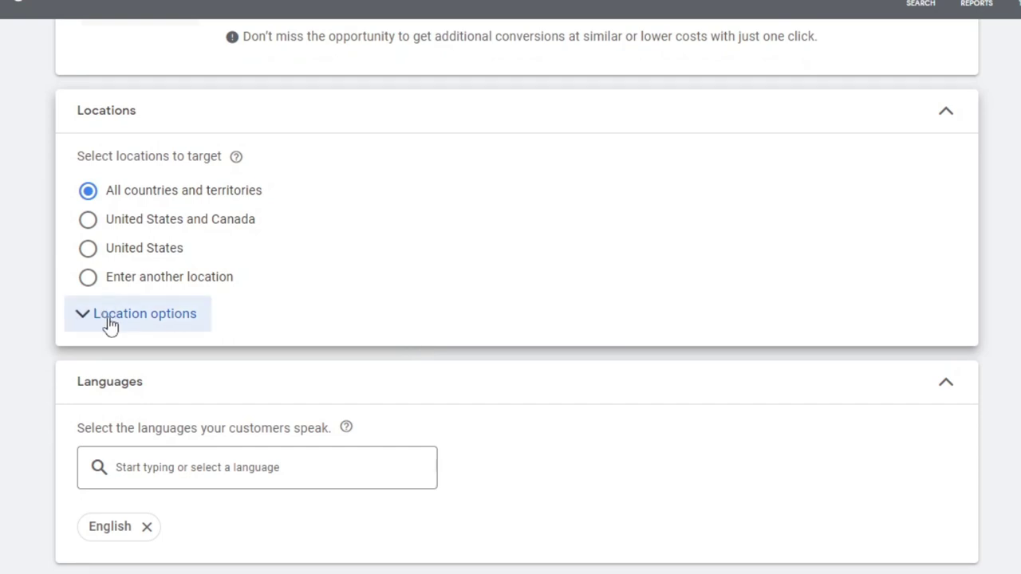
pyautogui.click(89, 220)
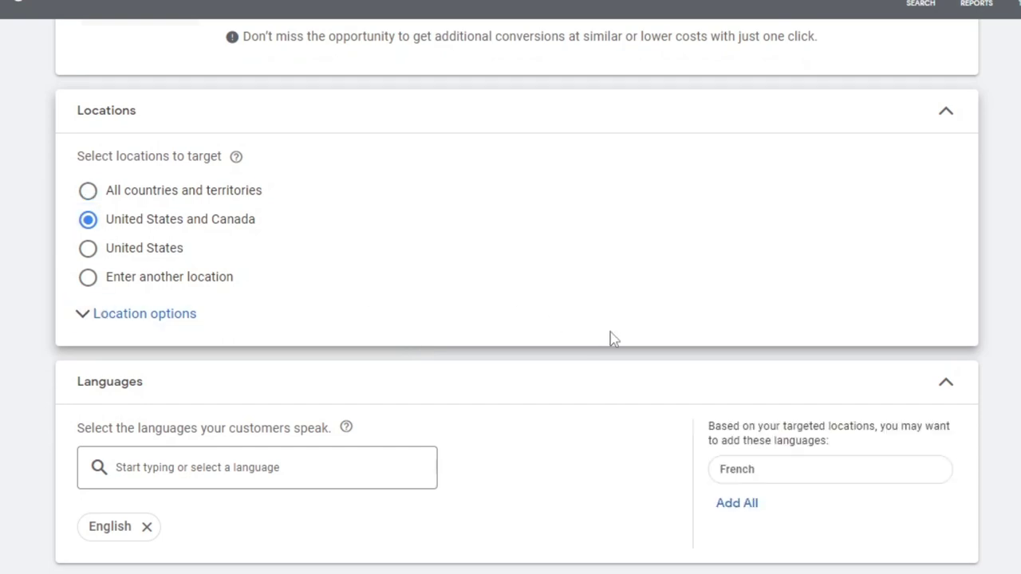
# Step: Examine the languages, audience segments, targeting setting and additional campaign settings
pyautogui.click(531, 369)
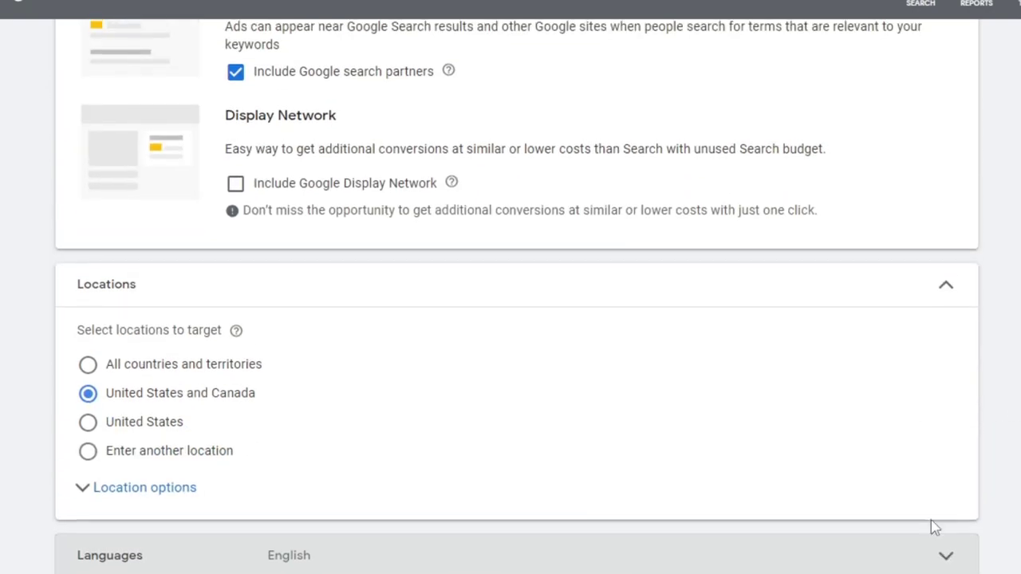
pyautogui.click(935, 545)
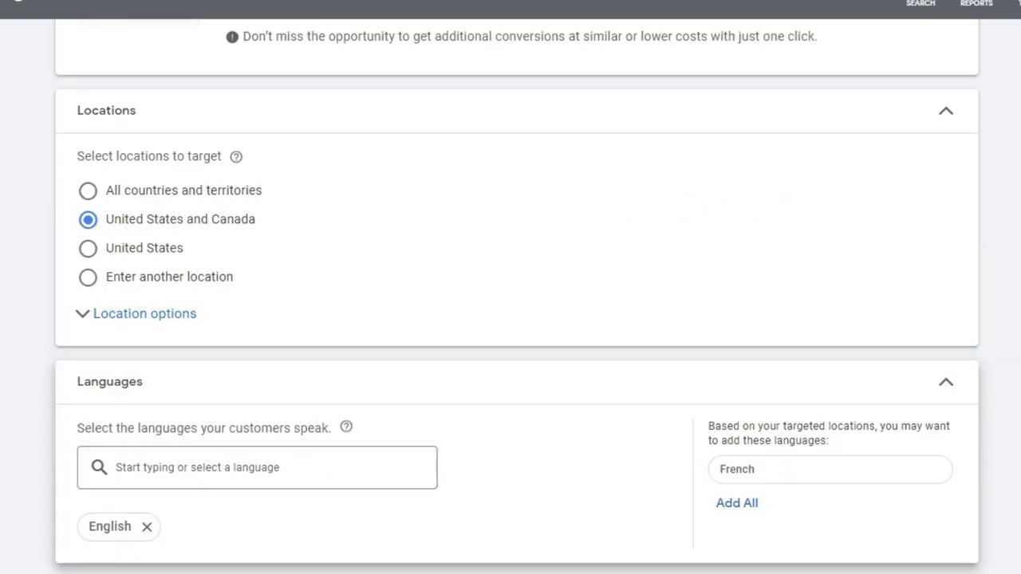
pyautogui.scroll(-7, 960, 506)
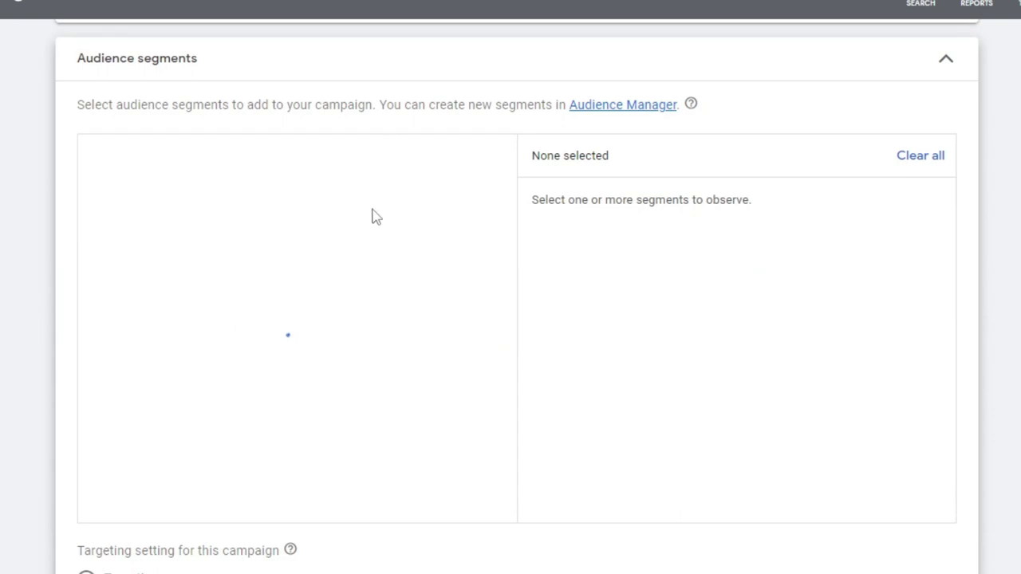
pyautogui.scroll(-1, 394, 410)
pyautogui.scroll(-3, 495, 465)
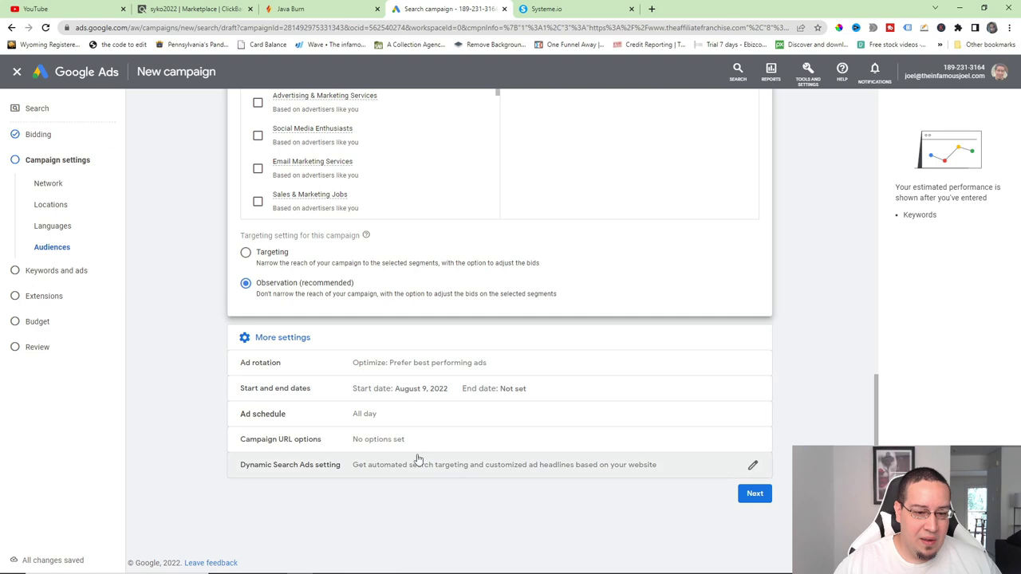
pyautogui.scroll(4, 648, 415)
pyautogui.scroll(3, 648, 415)
pyautogui.scroll(-4, 471, 343)
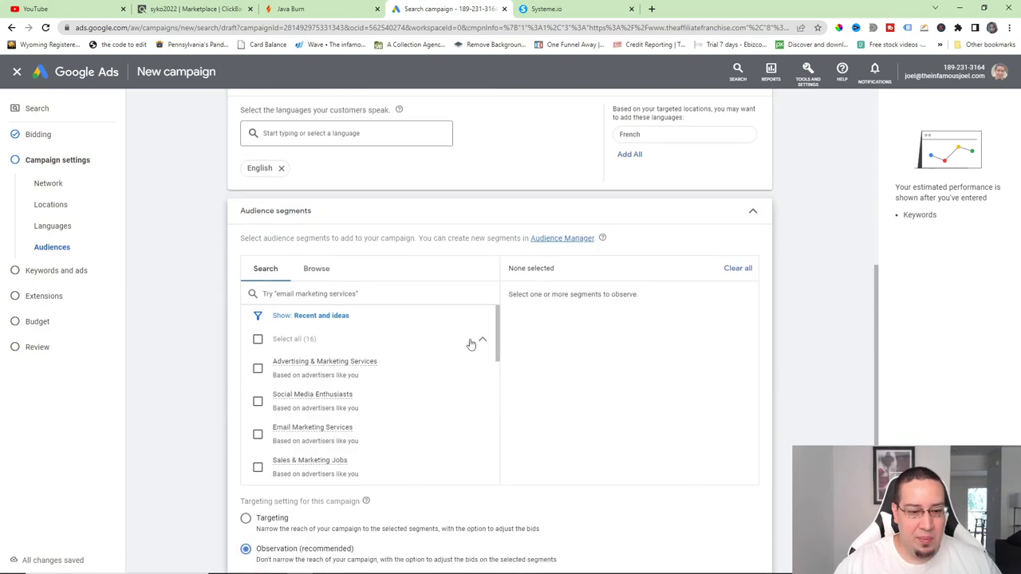
pyautogui.scroll(-3, 446, 311)
pyautogui.scroll(-2, 446, 305)
pyautogui.scroll(2, 447, 305)
pyautogui.scroll(-1, 359, 303)
# Step: Go to the Keywords and ads stage, dismiss its introduction, and clear the prefilled keyword "affiliate franchise"
pyautogui.click(49, 273)
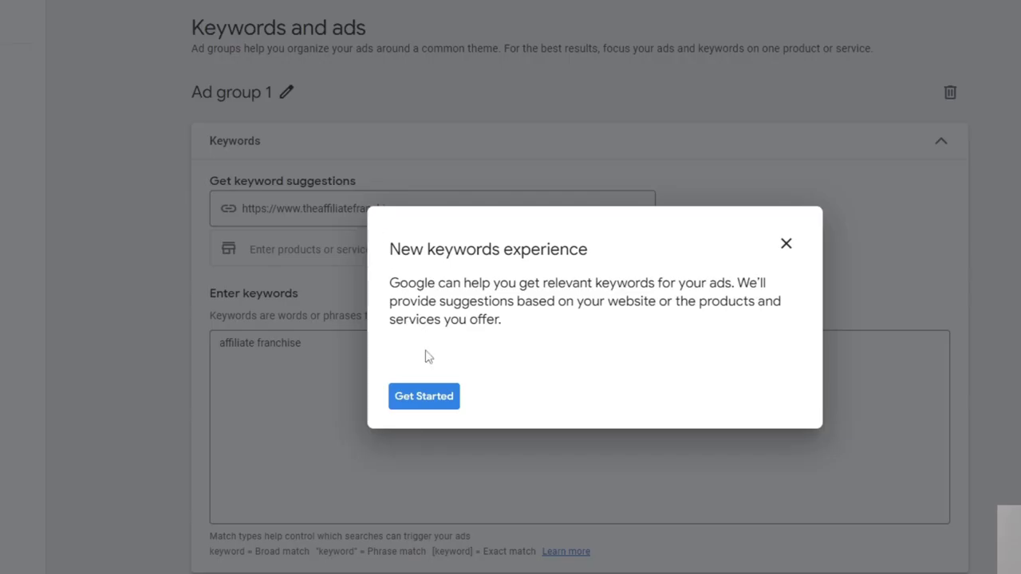
pyautogui.click(785, 243)
pyautogui.scroll(1, 303, 244)
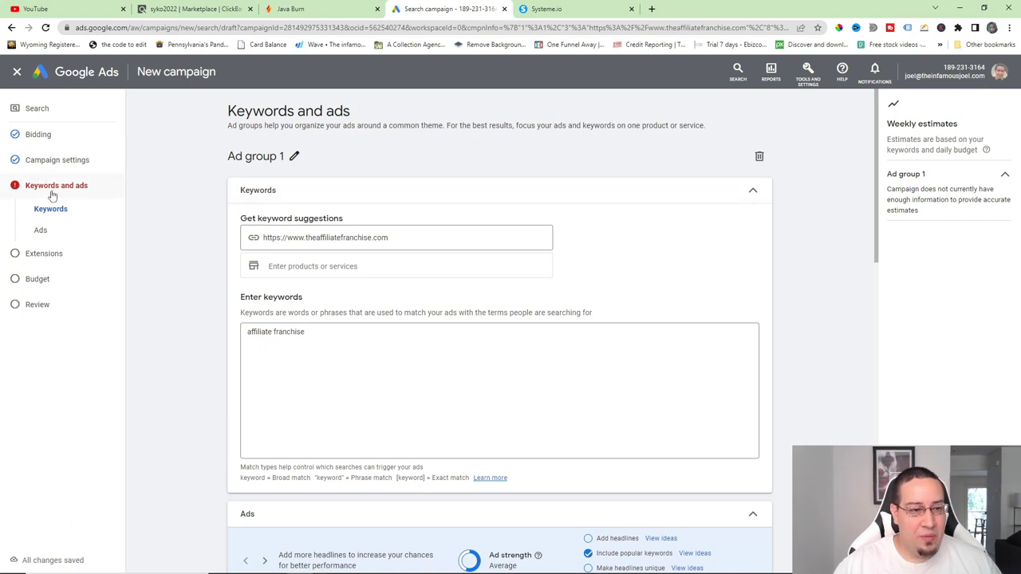
pyautogui.click(304, 333)
pyautogui.hotkey('ctrl', 'a')
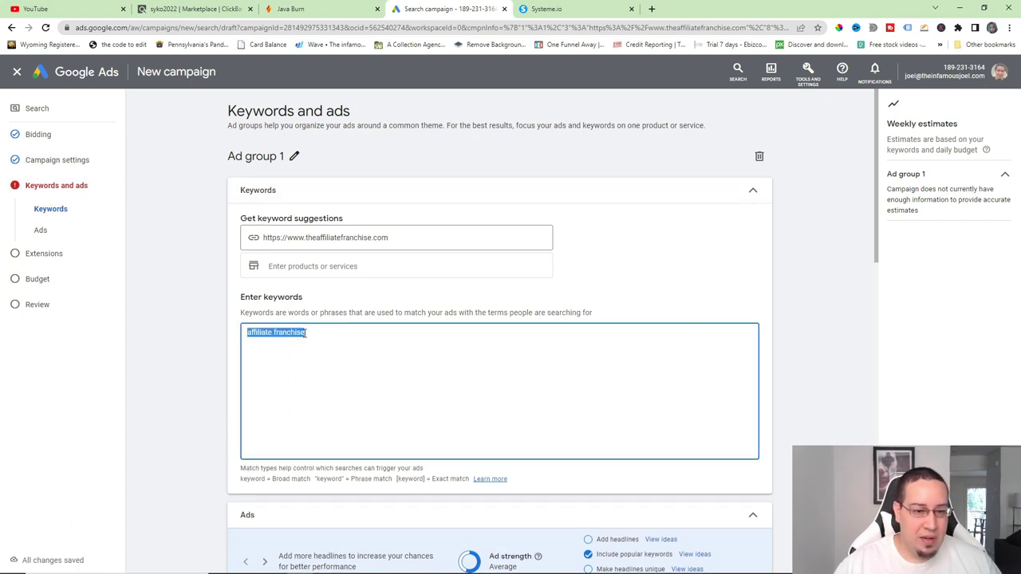
pyautogui.press('BackSpace')
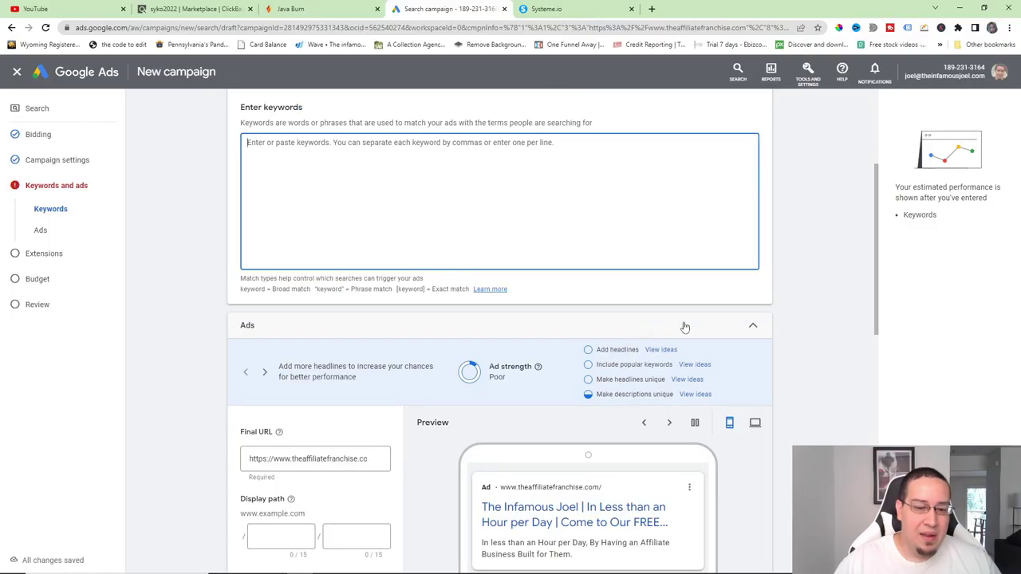
# Step: Review the ad's final URL, display path, headlines and preview
pyautogui.scroll(-2, 502, 315)
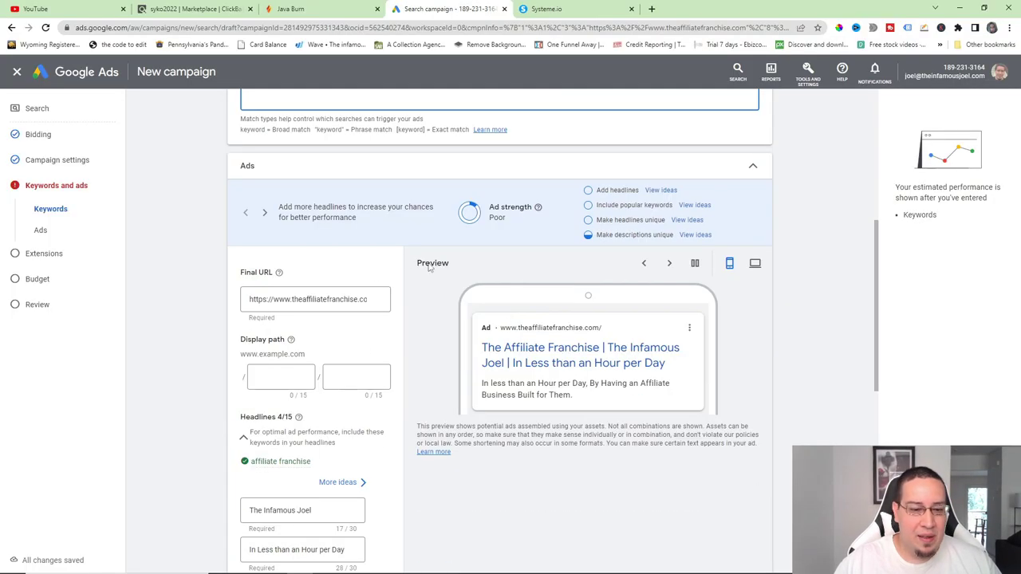
pyautogui.scroll(-1, 430, 275)
pyautogui.scroll(2, 447, 319)
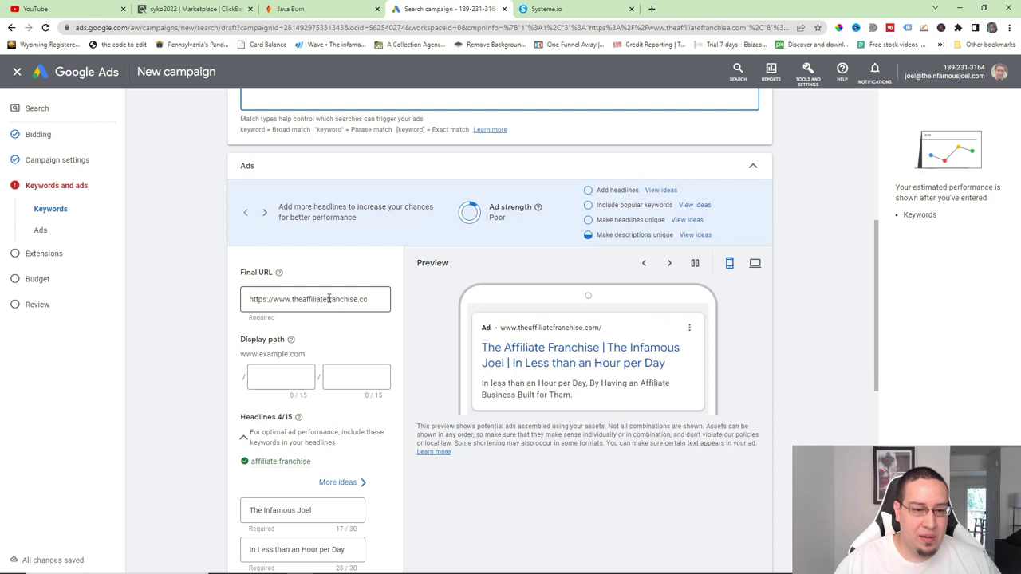
pyautogui.scroll(-1, 331, 299)
pyautogui.scroll(-1, 312, 247)
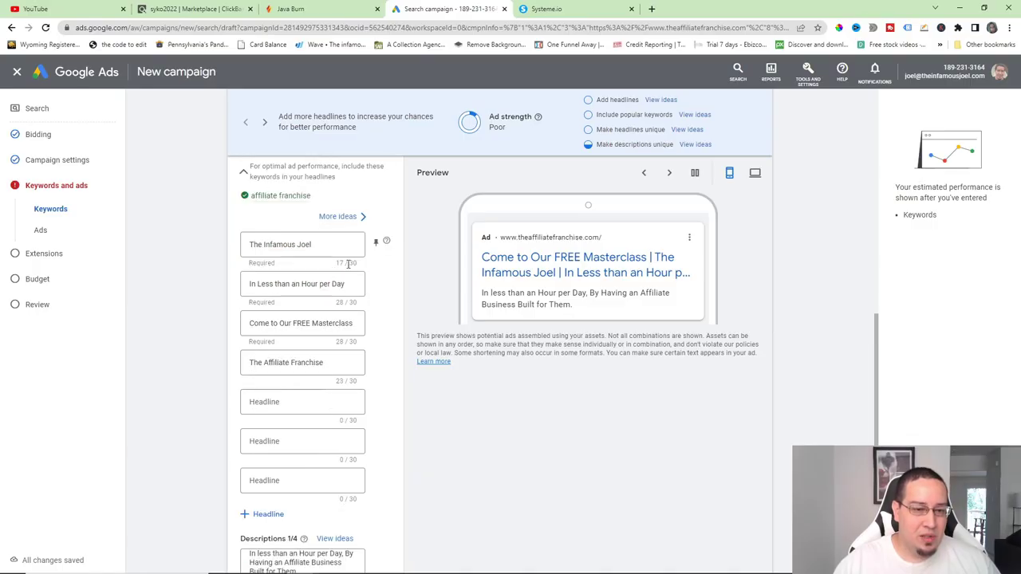
# Step: Review the ad's headlines, descriptions and keyword entry area, and exit the campaign setup
pyautogui.scroll(-1, 327, 231)
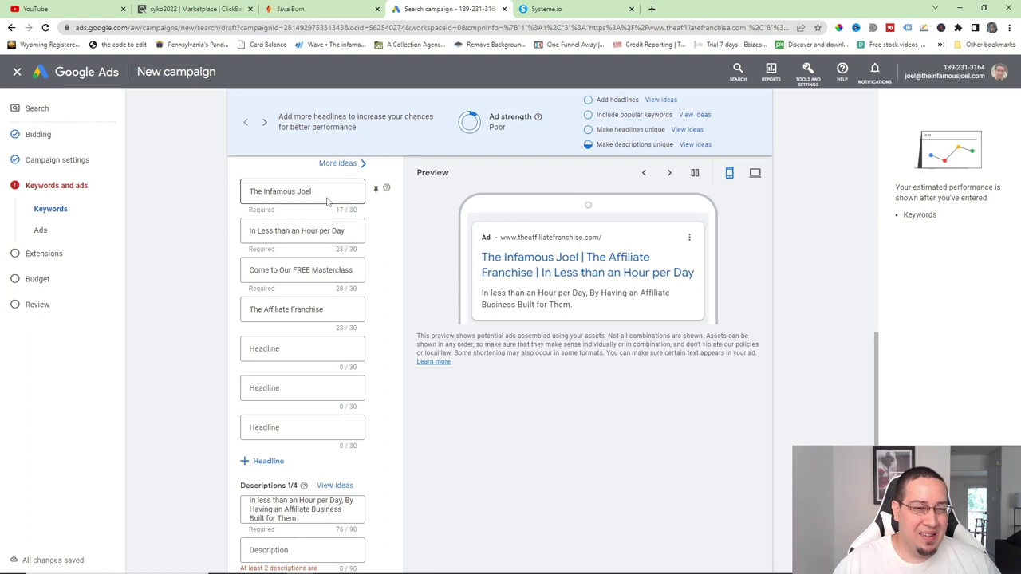
pyautogui.scroll(-2, 319, 240)
pyautogui.scroll(2, 315, 253)
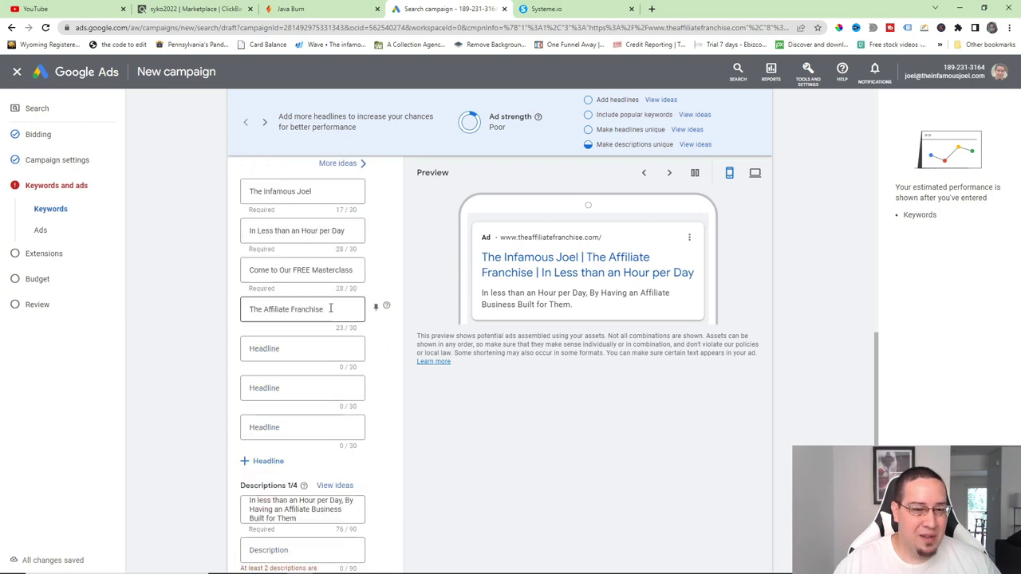
pyautogui.scroll(-1, 399, 339)
pyautogui.scroll(1, 379, 334)
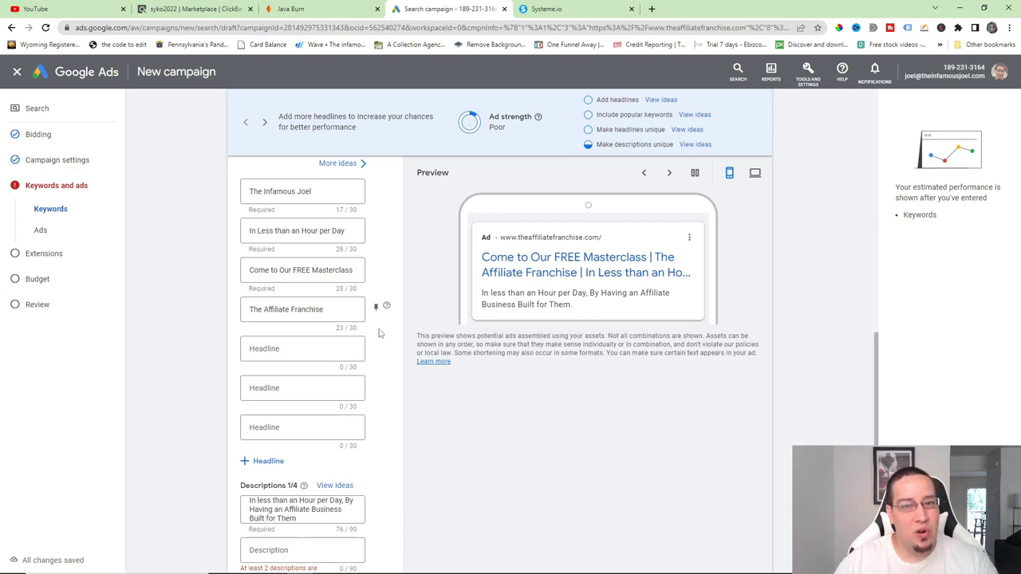
pyautogui.scroll(-3, 391, 331)
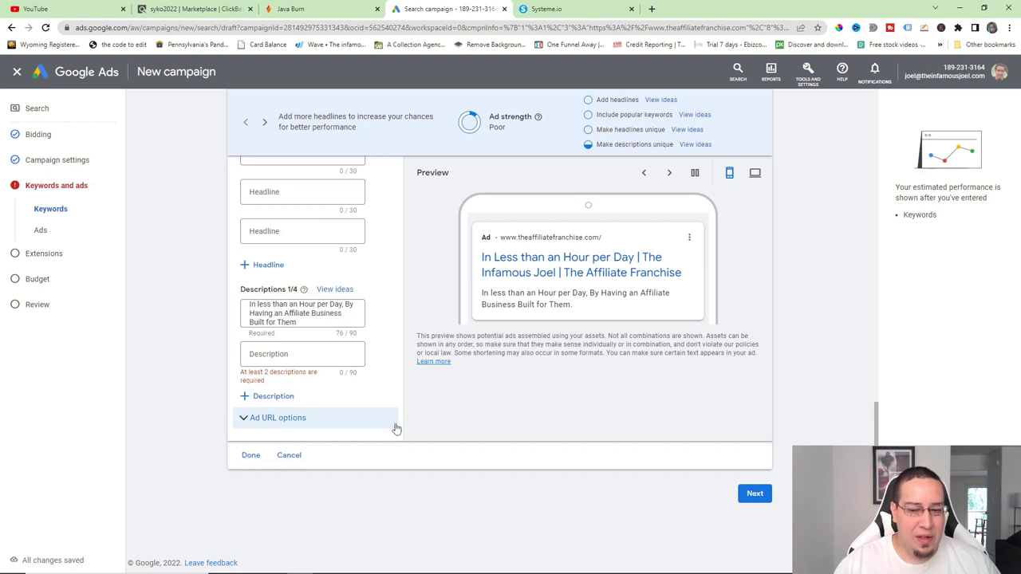
pyautogui.scroll(10, 510, 406)
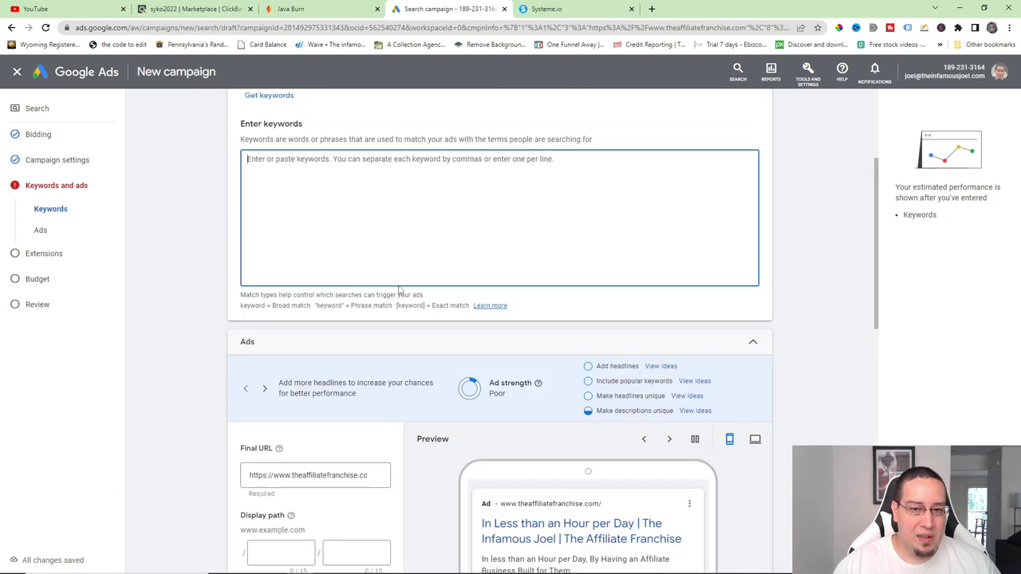
pyautogui.click(16, 72)
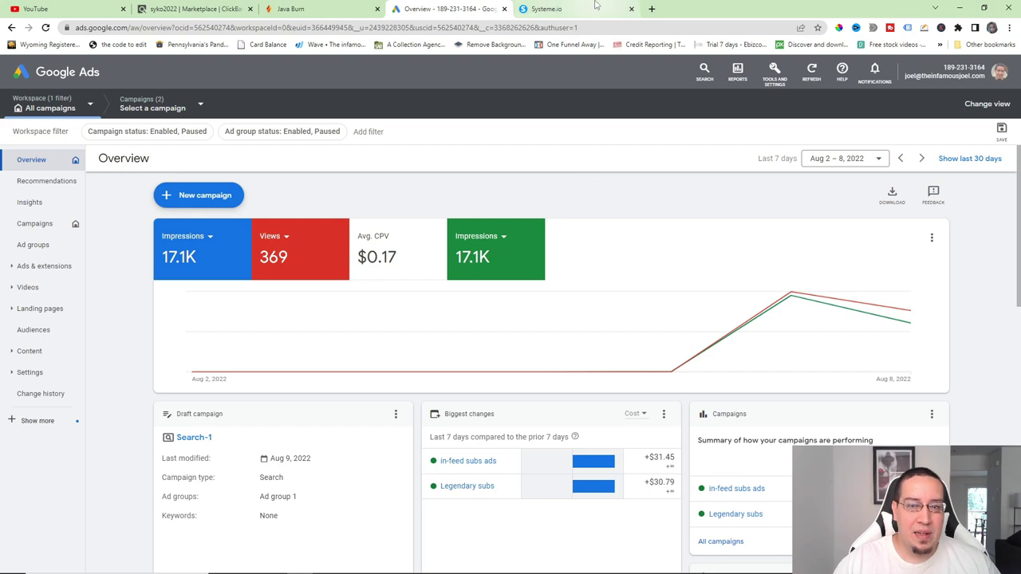
# Step: Switch to Microsoft Whiteboard and draw three boxes in a row joined by two arrows, with a stick figure before the first box
pyautogui.moveTo(893, 570)
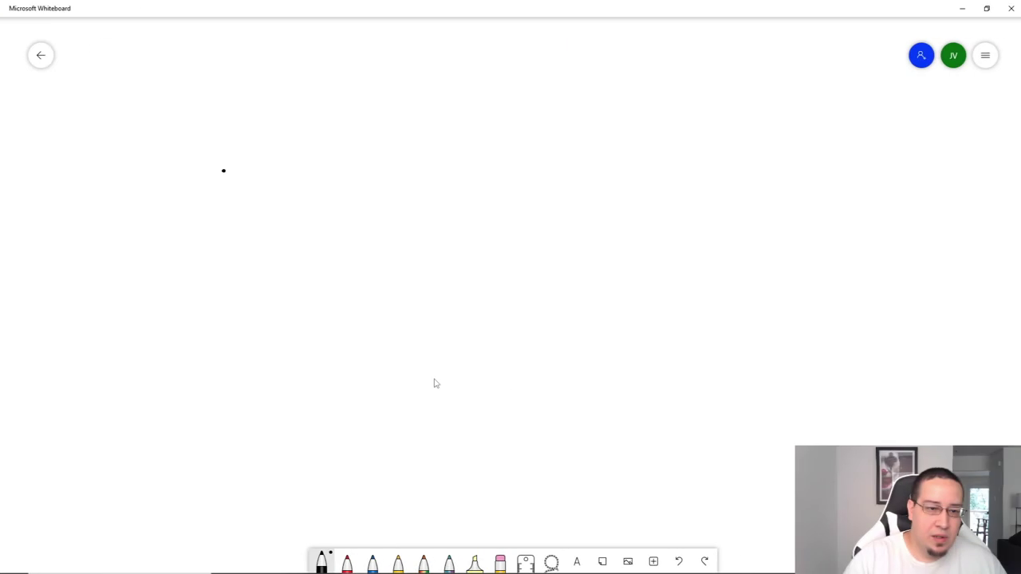
pyautogui.moveTo(224, 170)
pyautogui.mouseDown()
pyautogui.moveTo(225, 257)
pyautogui.moveTo(302, 186)
pyautogui.moveTo(201, 170)
pyautogui.mouseUp()
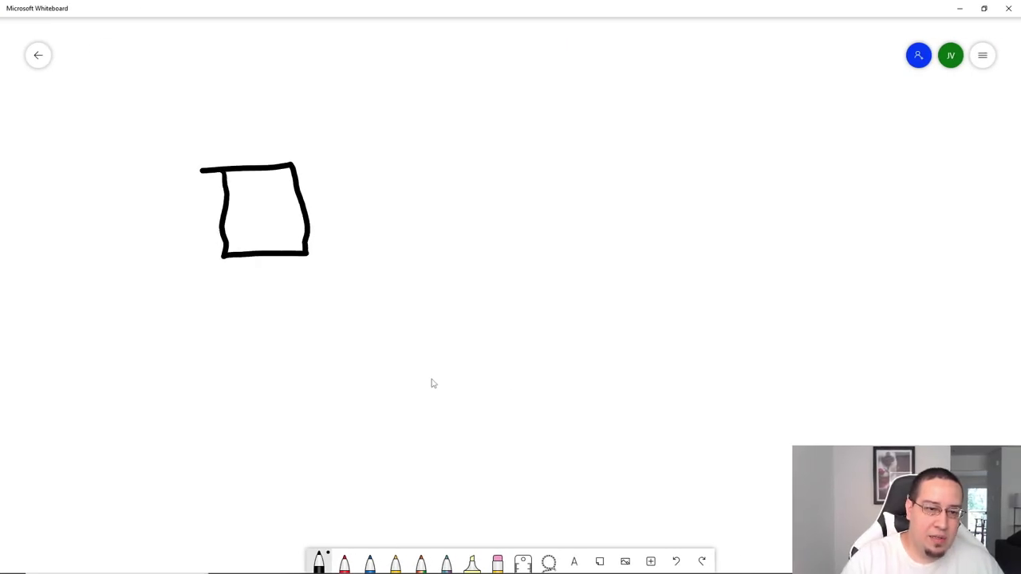
pyautogui.moveTo(330, 203); pyautogui.dragTo(387, 200)
pyautogui.moveTo(365, 188)
pyautogui.mouseDown()
pyautogui.moveTo(387, 199)
pyautogui.moveTo(369, 211)
pyautogui.mouseUp()
pyautogui.moveTo(428, 165)
pyautogui.mouseDown()
pyautogui.moveTo(424, 228)
pyautogui.moveTo(515, 249)
pyautogui.moveTo(462, 156)
pyautogui.moveTo(407, 159)
pyautogui.mouseUp()
pyautogui.moveTo(547, 194); pyautogui.dragTo(598, 191)
pyautogui.moveTo(571, 183)
pyautogui.mouseDown()
pyautogui.moveTo(598, 193)
pyautogui.moveTo(581, 208)
pyautogui.mouseUp()
pyautogui.moveTo(659, 164)
pyautogui.mouseDown()
pyautogui.moveTo(678, 248)
pyautogui.moveTo(777, 156)
pyautogui.moveTo(660, 164)
pyautogui.mouseUp()
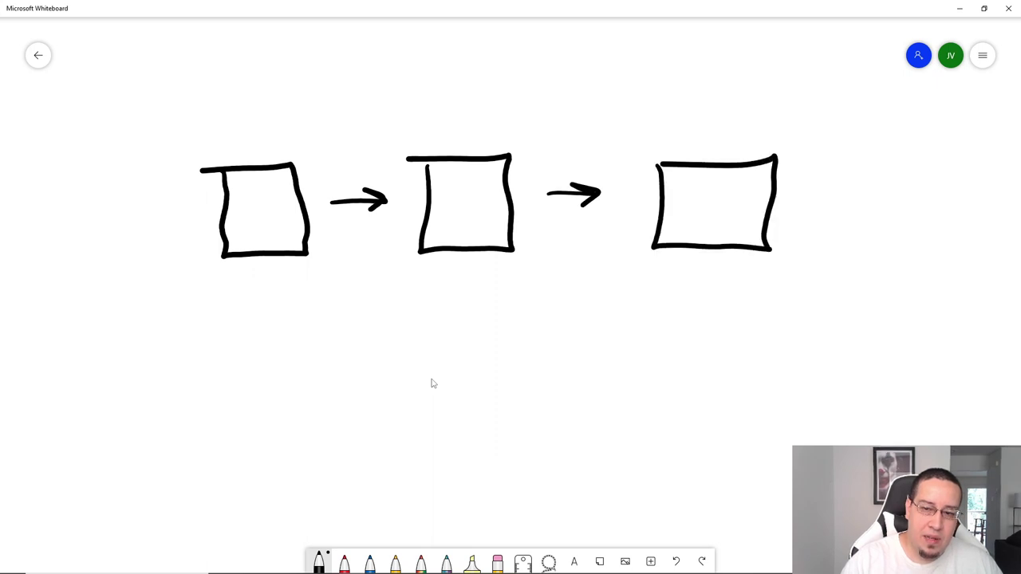
pyautogui.moveTo(115, 194)
pyautogui.mouseDown()
pyautogui.moveTo(120, 227)
pyautogui.moveTo(119, 212)
pyautogui.mouseUp()
pyautogui.moveTo(120, 224); pyautogui.dragTo(137, 232)
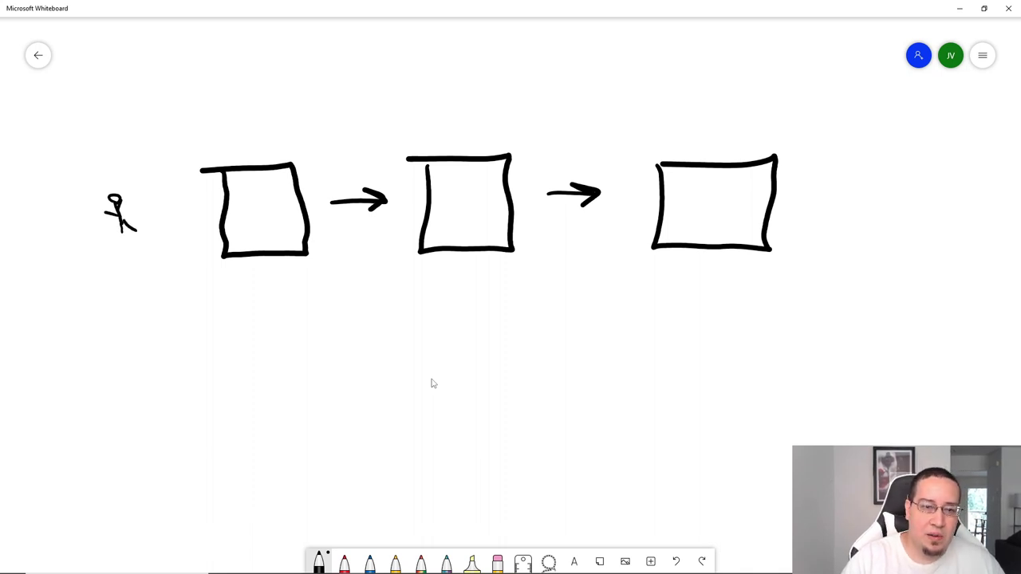
# Step: Handwrite the title "Ads Math" above the boxes and underline it
pyautogui.moveTo(370, 94); pyautogui.dragTo(392, 94)
pyautogui.moveTo(372, 79); pyautogui.dragTo(416, 90)
pyautogui.moveTo(411, 80)
pyautogui.mouseDown()
pyautogui.moveTo(401, 88)
pyautogui.moveTo(428, 91)
pyautogui.mouseUp()
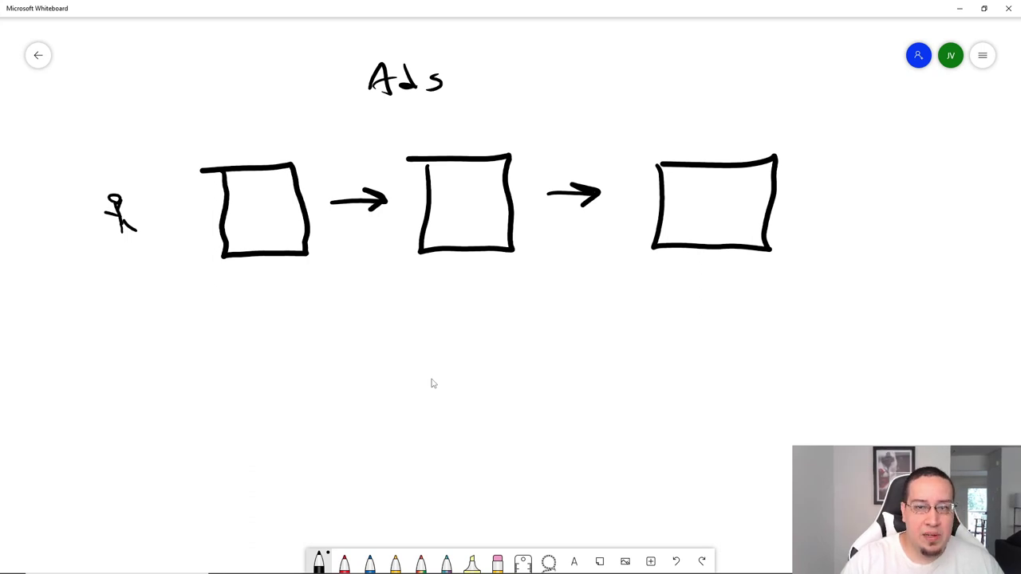
pyautogui.moveTo(488, 94); pyautogui.dragTo(542, 91)
pyautogui.moveTo(552, 65)
pyautogui.mouseDown()
pyautogui.moveTo(557, 91)
pyautogui.moveTo(568, 75)
pyautogui.mouseUp()
pyautogui.moveTo(571, 59)
pyautogui.mouseDown()
pyautogui.moveTo(573, 92)
pyautogui.moveTo(593, 93)
pyautogui.mouseUp()
pyautogui.moveTo(359, 100); pyautogui.dragTo(633, 93)
# Step: Label the first box "click bank" underneath and draw a dollar sign inside it
pyautogui.moveTo(212, 275); pyautogui.dragTo(209, 284)
pyautogui.moveTo(224, 270)
pyautogui.mouseDown()
pyautogui.moveTo(225, 286)
pyautogui.moveTo(287, 286)
pyautogui.mouseUp()
pyautogui.moveTo(234, 303)
pyautogui.mouseDown()
pyautogui.moveTo(271, 317)
pyautogui.moveTo(305, 317)
pyautogui.moveTo(291, 313)
pyautogui.moveTo(297, 306)
pyautogui.moveTo(319, 315)
pyautogui.mouseUp()
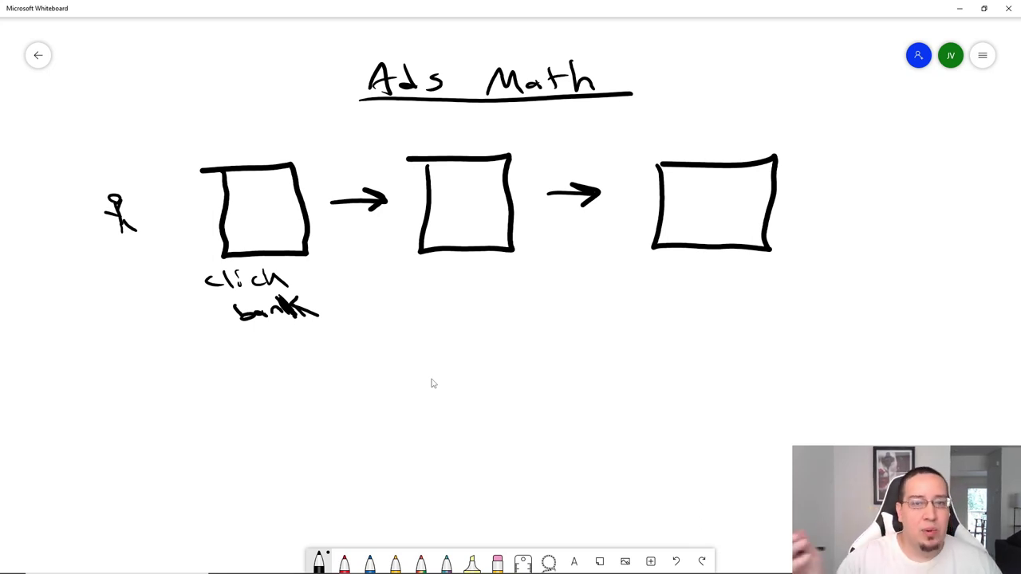
pyautogui.moveTo(257, 203); pyautogui.dragTo(249, 225)
pyautogui.moveTo(249, 197)
pyautogui.mouseDown()
pyautogui.moveTo(252, 227)
pyautogui.moveTo(262, 228)
pyautogui.mouseUp()
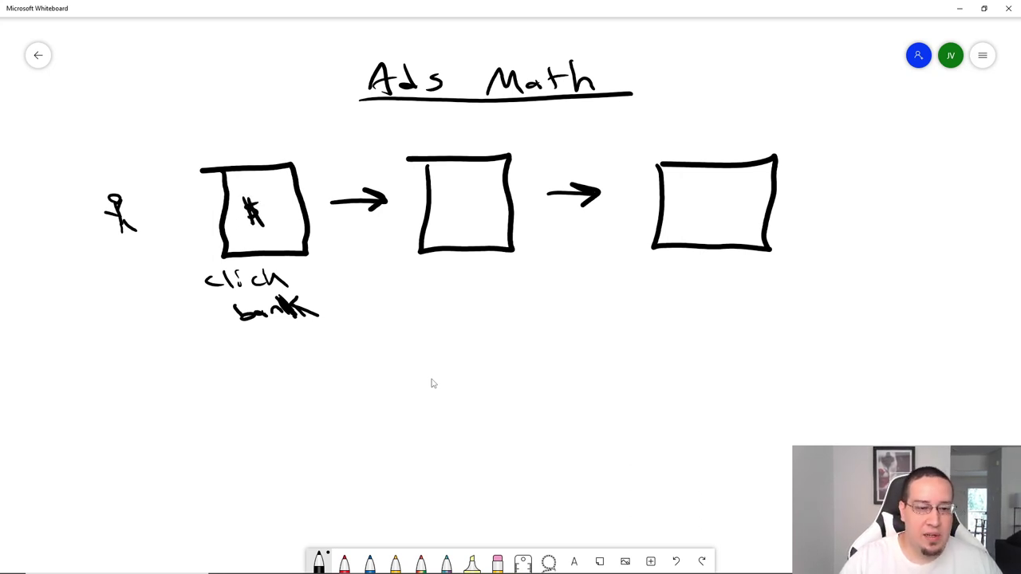
# Step: Draw three dollar signs above the stick figure and an arrow from the figure to the first box
pyautogui.moveTo(141, 131)
pyautogui.mouseDown()
pyautogui.moveTo(124, 141)
pyautogui.moveTo(136, 150)
pyautogui.mouseUp()
pyautogui.moveTo(126, 124)
pyautogui.mouseDown()
pyautogui.moveTo(129, 153)
pyautogui.moveTo(142, 150)
pyautogui.mouseUp()
pyautogui.moveTo(158, 128)
pyautogui.mouseDown()
pyautogui.moveTo(144, 135)
pyautogui.moveTo(158, 146)
pyautogui.mouseUp()
pyautogui.moveTo(152, 118)
pyautogui.mouseDown()
pyautogui.moveTo(158, 147)
pyautogui.moveTo(172, 146)
pyautogui.mouseUp()
pyautogui.moveTo(177, 117); pyautogui.dragTo(180, 140)
pyautogui.moveTo(151, 201); pyautogui.dragTo(193, 199)
pyautogui.moveTo(181, 191); pyautogui.dragTo(182, 207)
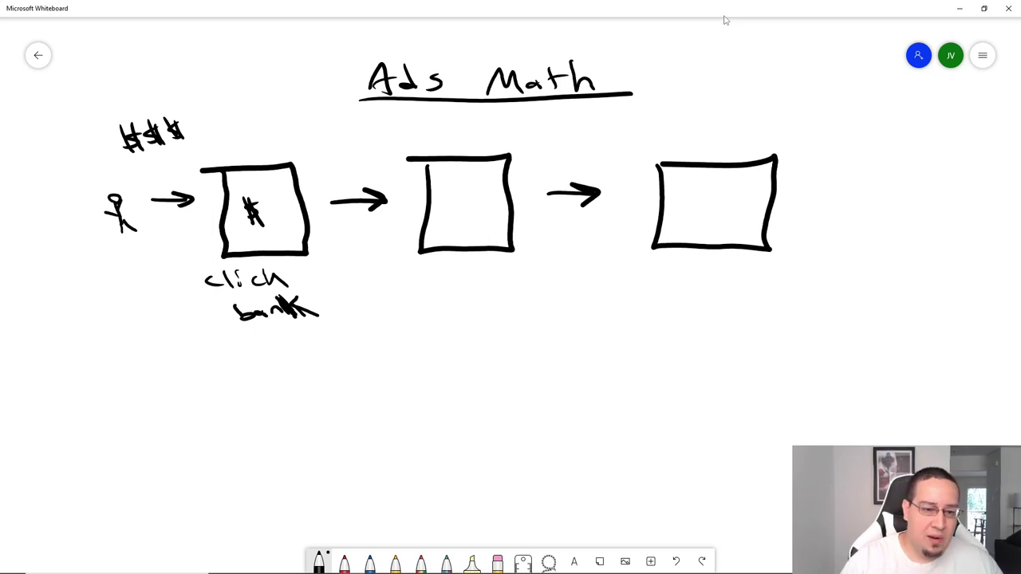
# Step: Handwrite "= -50" below the "click bank" label
pyautogui.moveTo(193, 369); pyautogui.dragTo(213, 368)
pyautogui.moveTo(194, 381); pyautogui.dragTo(209, 379)
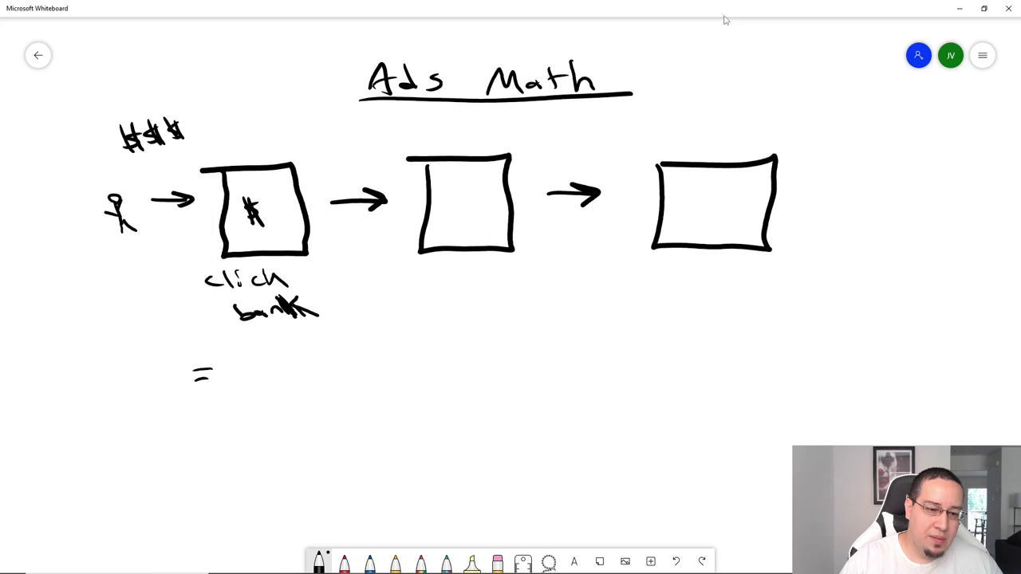
pyautogui.moveTo(233, 369); pyautogui.dragTo(256, 375)
pyautogui.moveTo(260, 357); pyautogui.dragTo(292, 360)
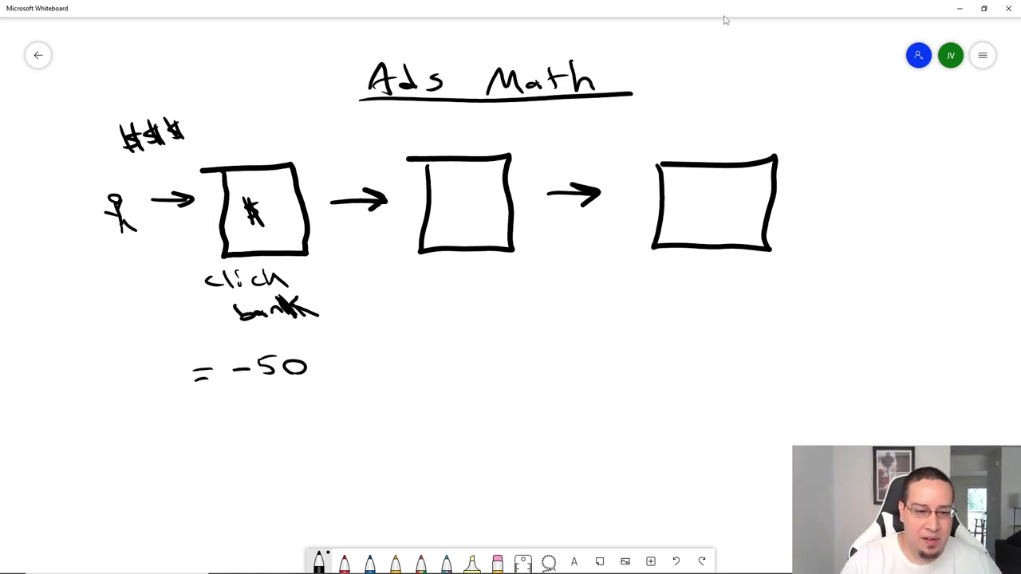
# Step: Draw a dollar sign followed by a row of ovals below the "= -50" line
pyautogui.moveTo(247, 423)
pyautogui.mouseDown()
pyautogui.moveTo(232, 440)
pyautogui.moveTo(265, 441)
pyautogui.mouseUp()
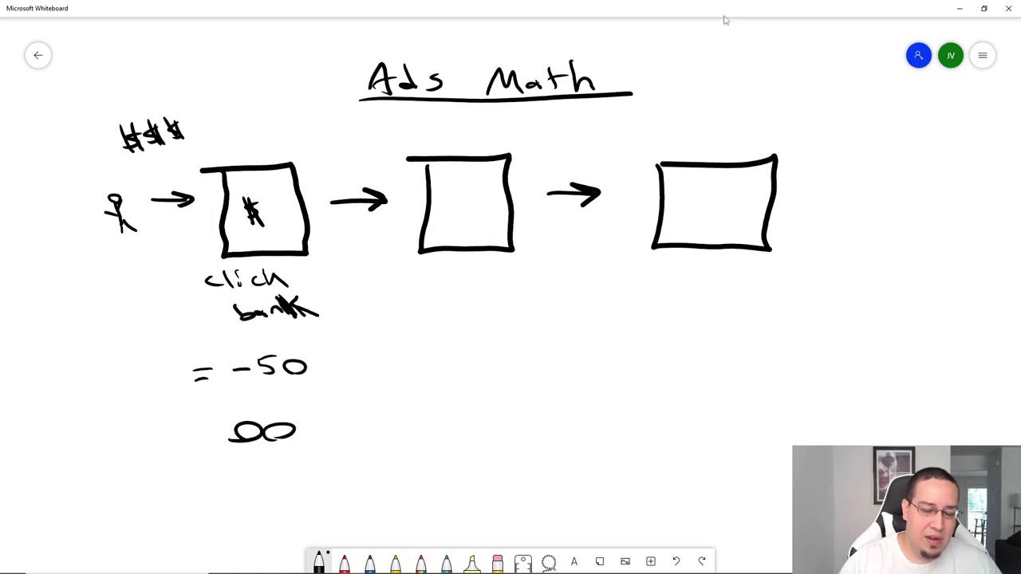
pyautogui.moveTo(214, 415)
pyautogui.mouseDown()
pyautogui.moveTo(187, 434)
pyautogui.moveTo(208, 443)
pyautogui.mouseUp()
pyautogui.moveTo(331, 423); pyautogui.dragTo(403, 423)
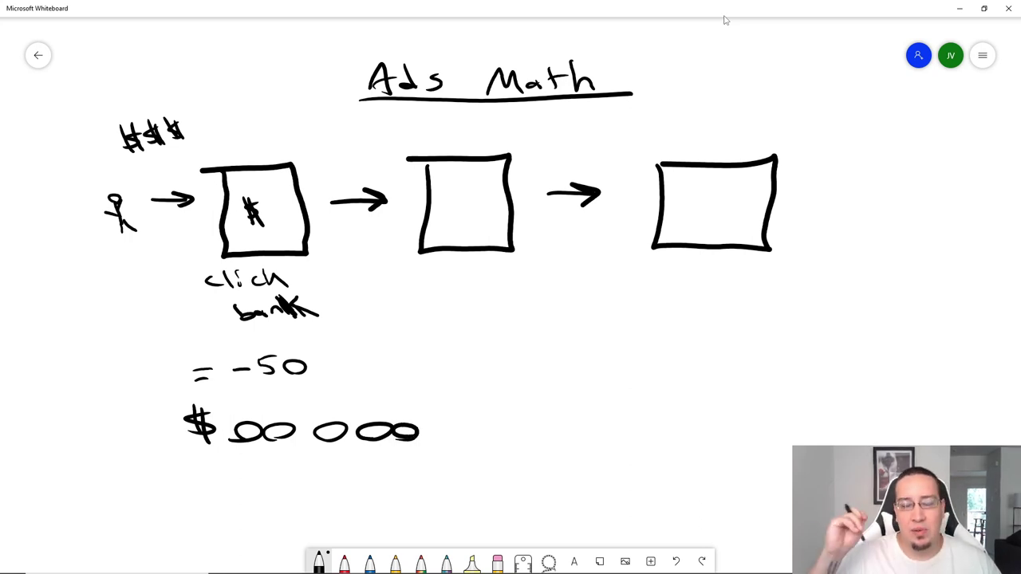